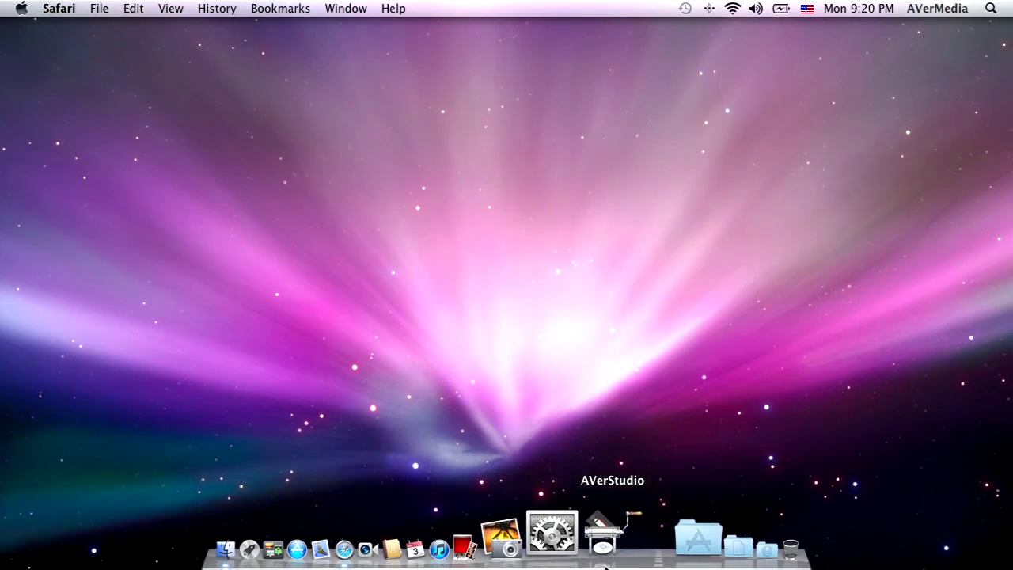
Step: Launch AVerStudio, check the S-Video connection diagram, and select Composite as the video source
left_click(607, 538)
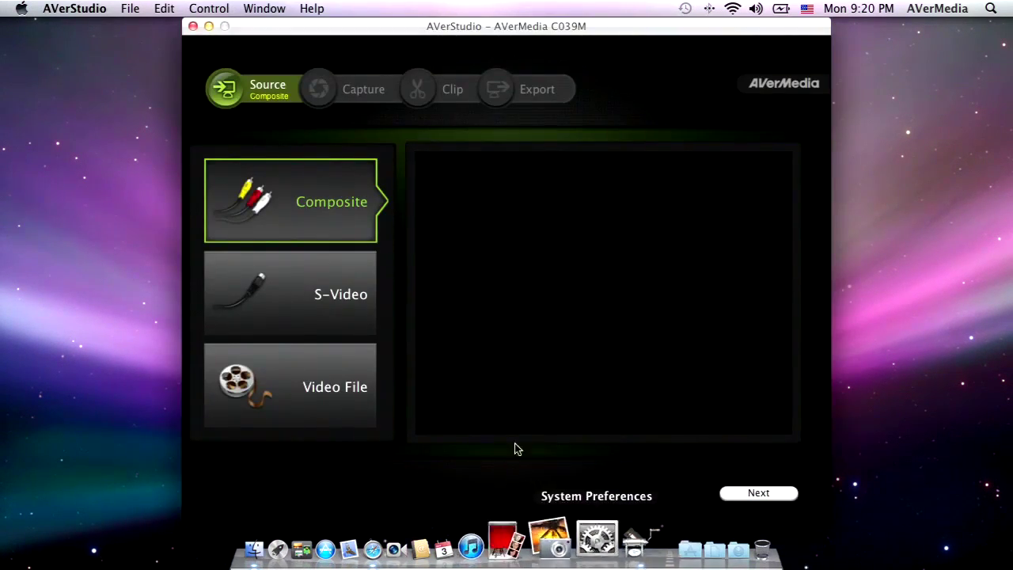
left_click(384, 333)
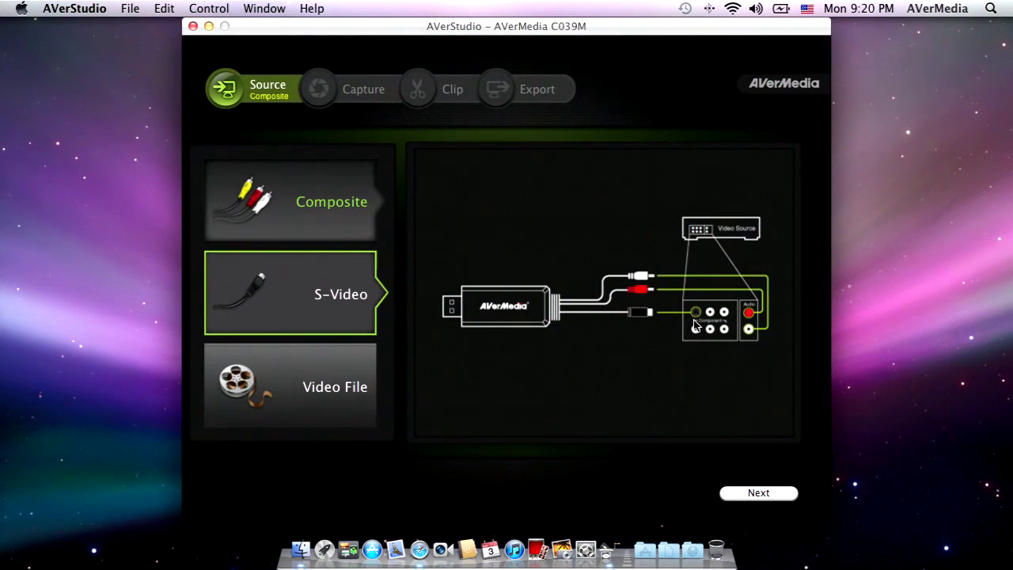
left_click(339, 217)
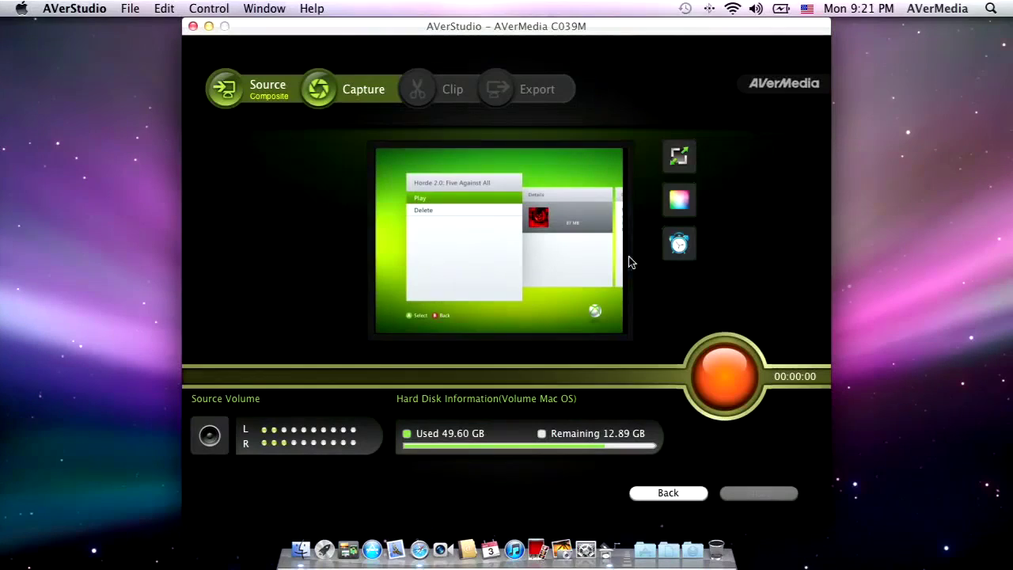
Step: Preview the 16:9 aspect ratio, return to 4:3, and test then restore the brightness
left_click(681, 155)
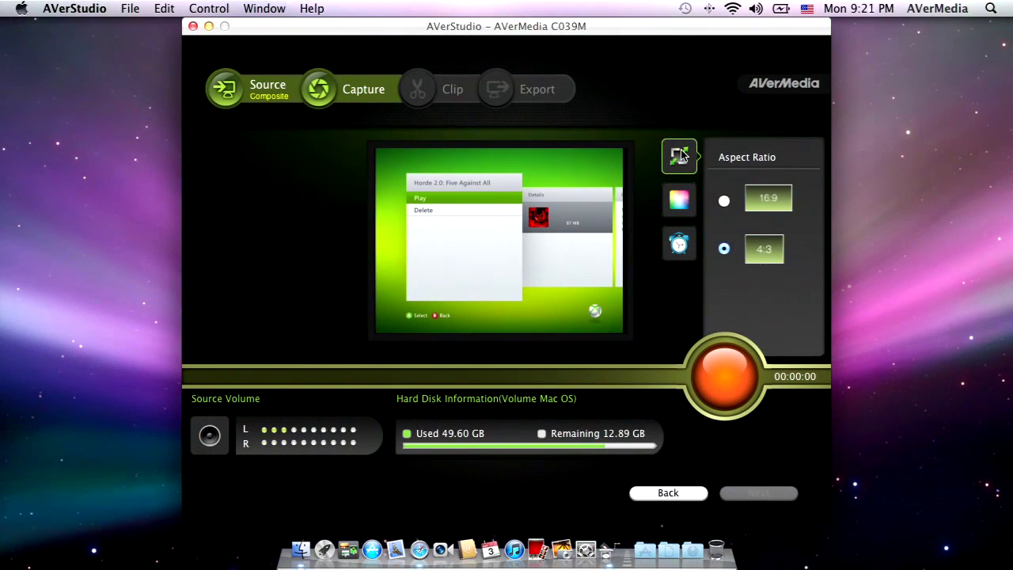
left_click(724, 202)
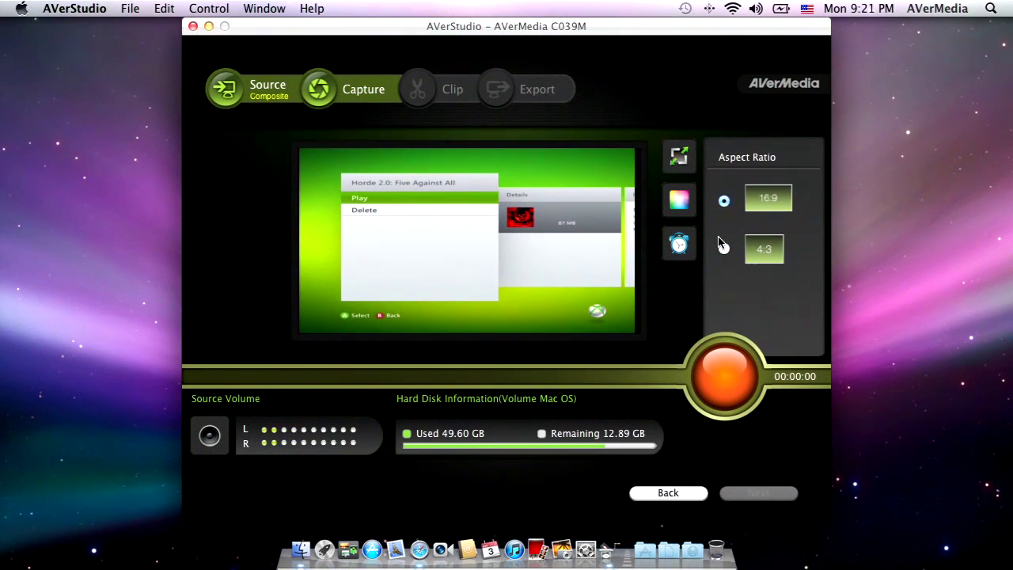
left_click(724, 249)
left_click(680, 200)
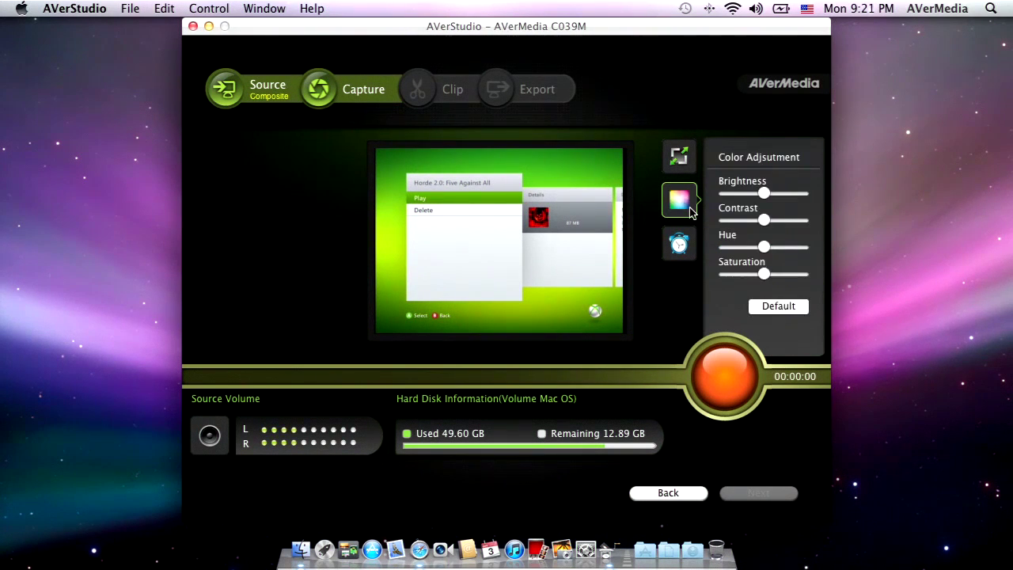
mouse_move(768, 201)
left_mouse_down()
mouse_move(796, 197)
mouse_move(764, 194)
left_mouse_up()
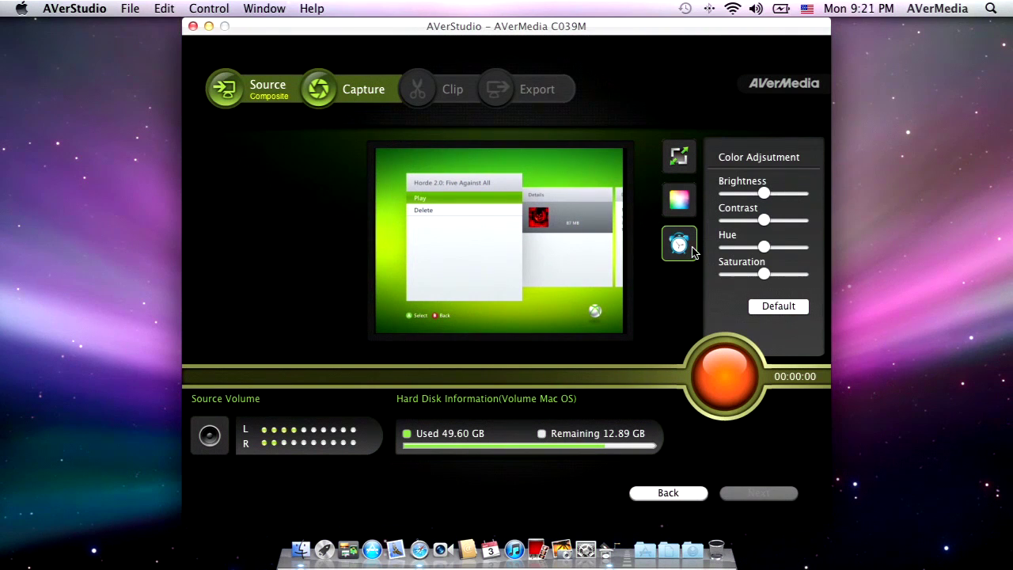
Step: Set the capture duration to 1 minute and start recording the gameplay
left_click(692, 249)
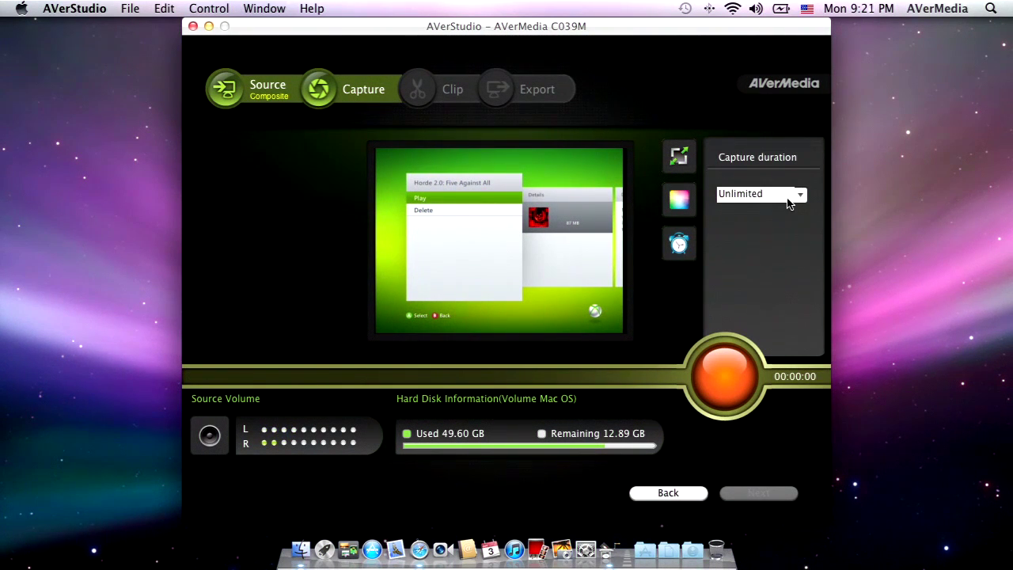
left_click(789, 203)
left_click(756, 229)
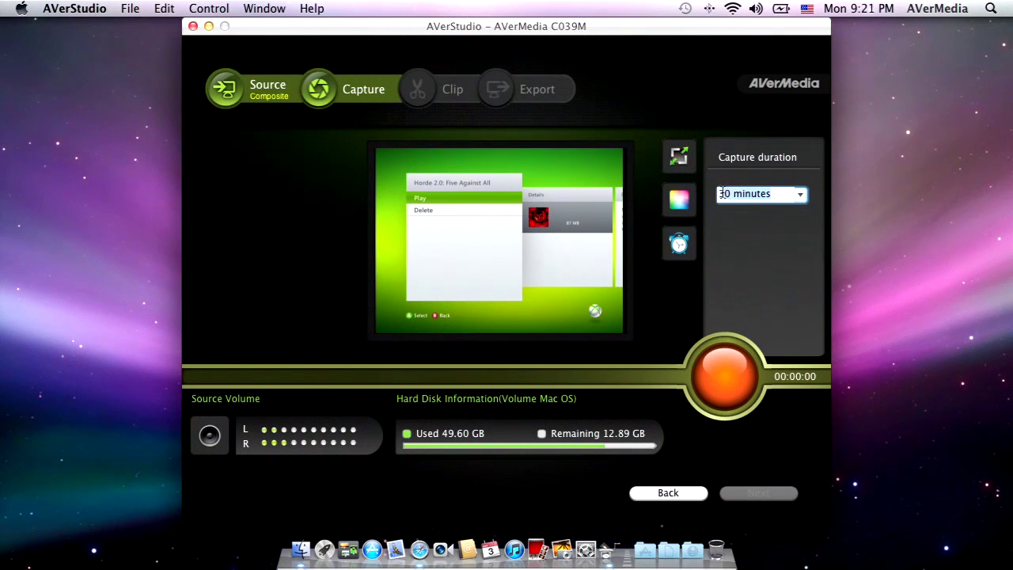
type("1")
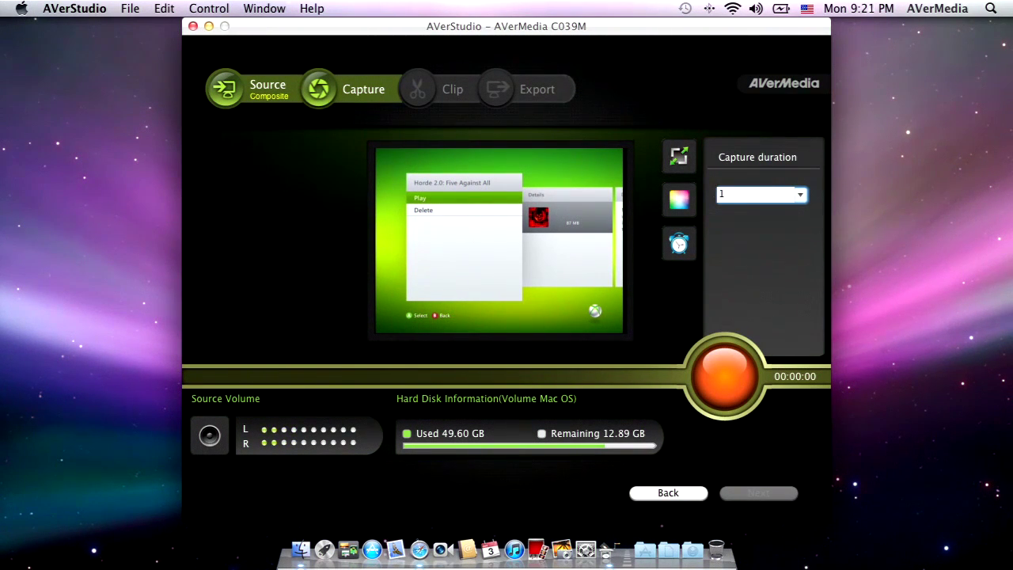
key("Return")
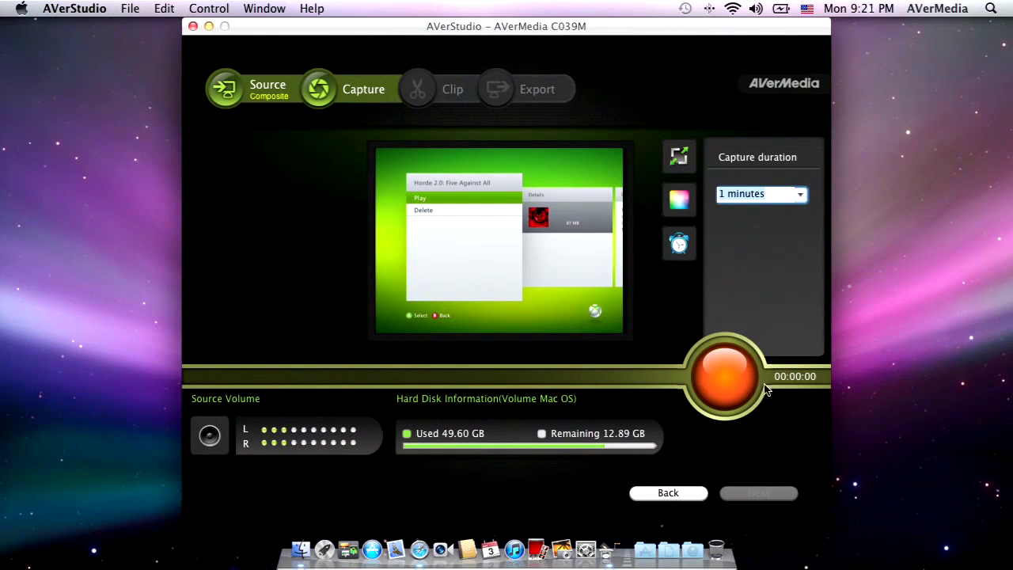
left_click(722, 378)
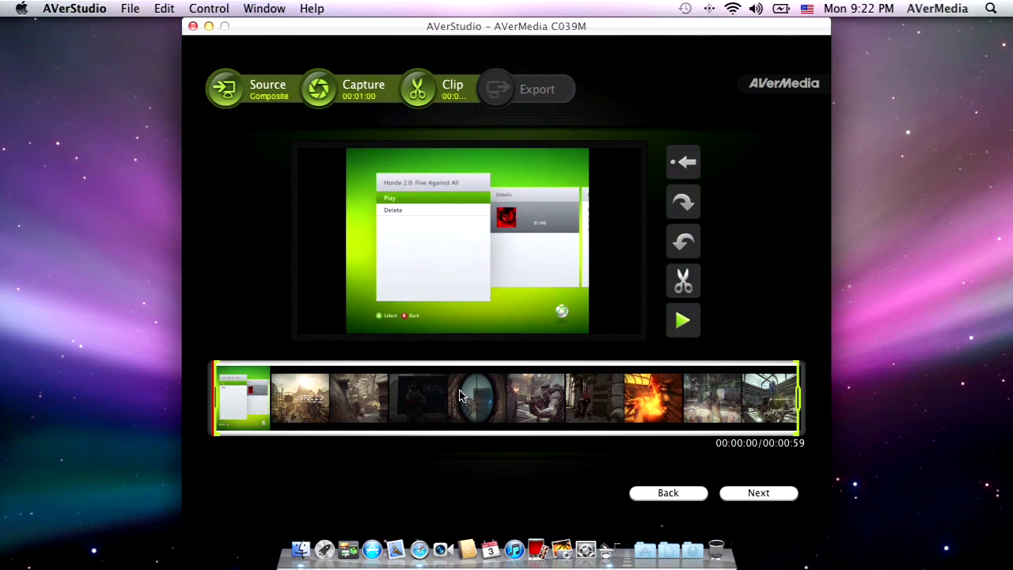
Step: Trim about 5 seconds off the clip start, play the result, then undo the trim
mouse_move(214, 405)
left_click_drag(214, 406, 268, 406)
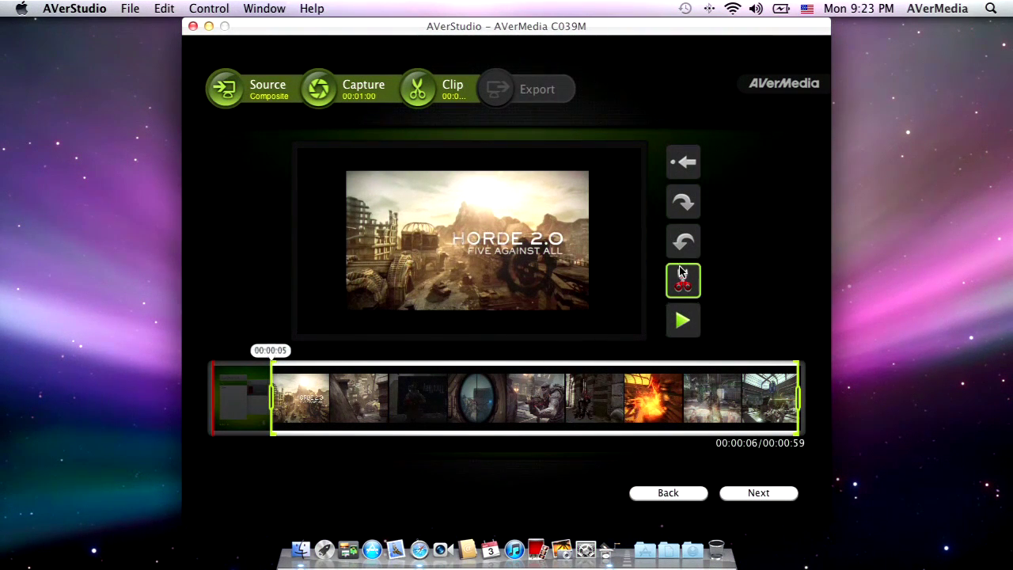
left_click(682, 282)
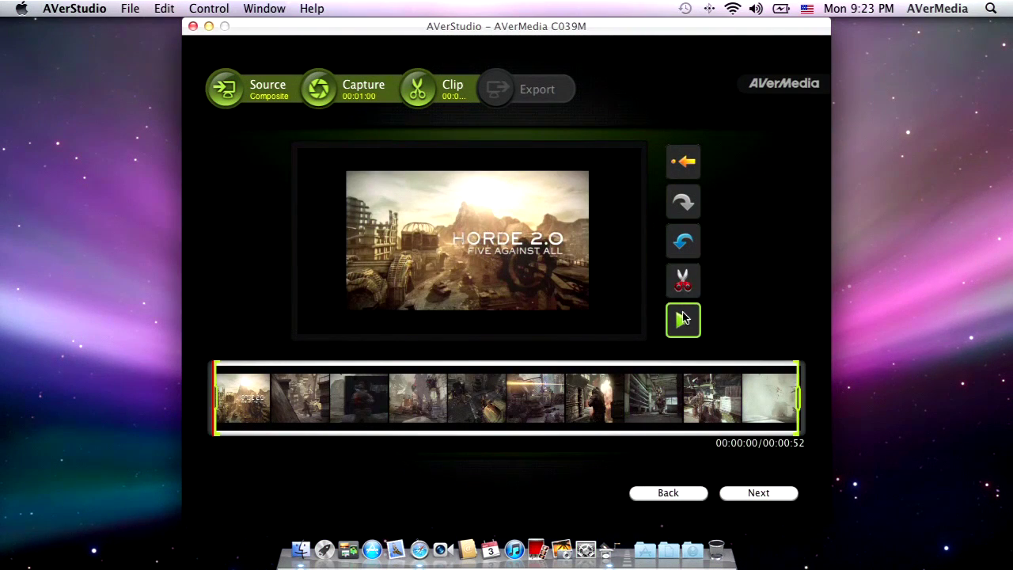
left_click(683, 319)
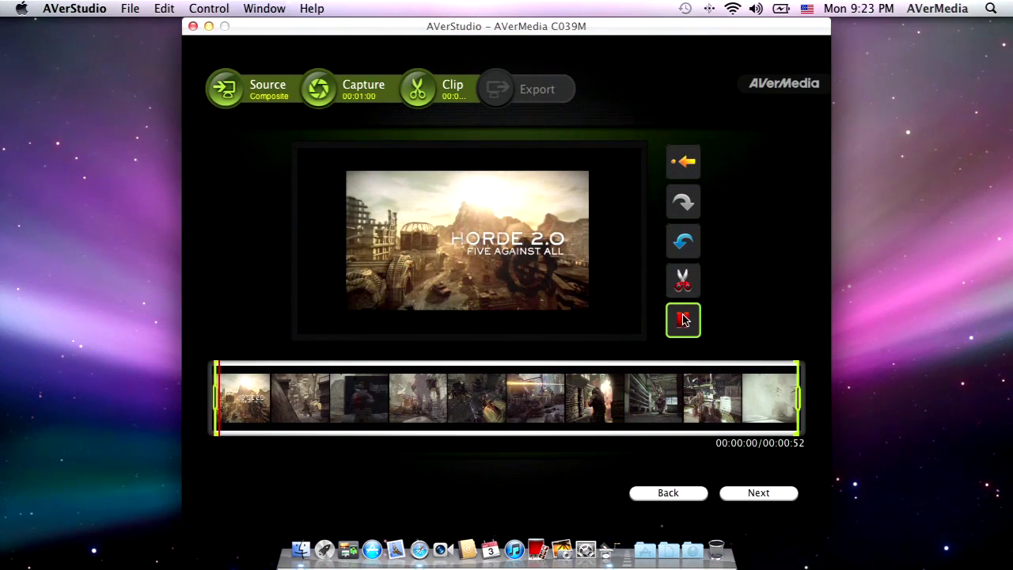
left_click(683, 320)
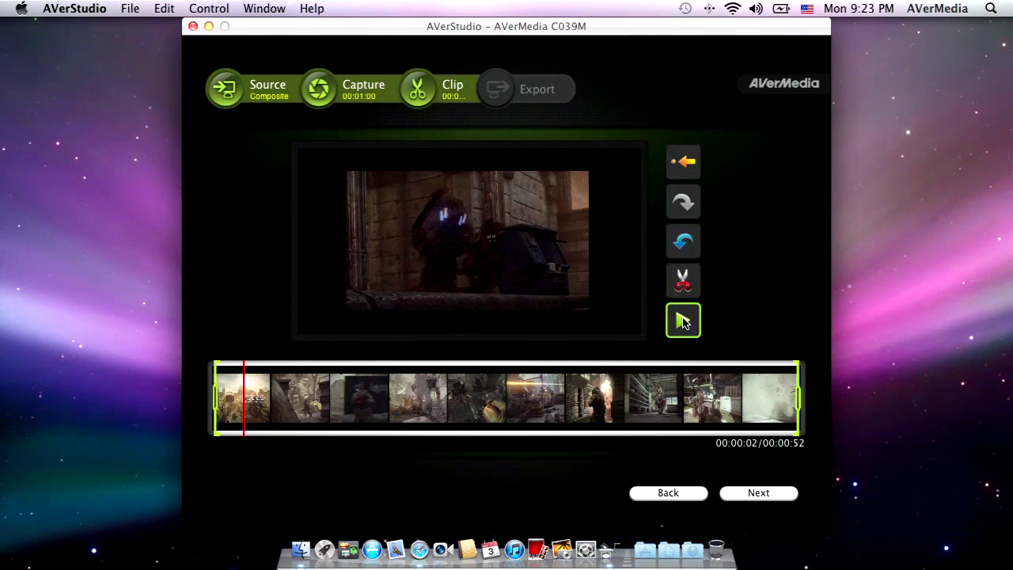
left_click(684, 242)
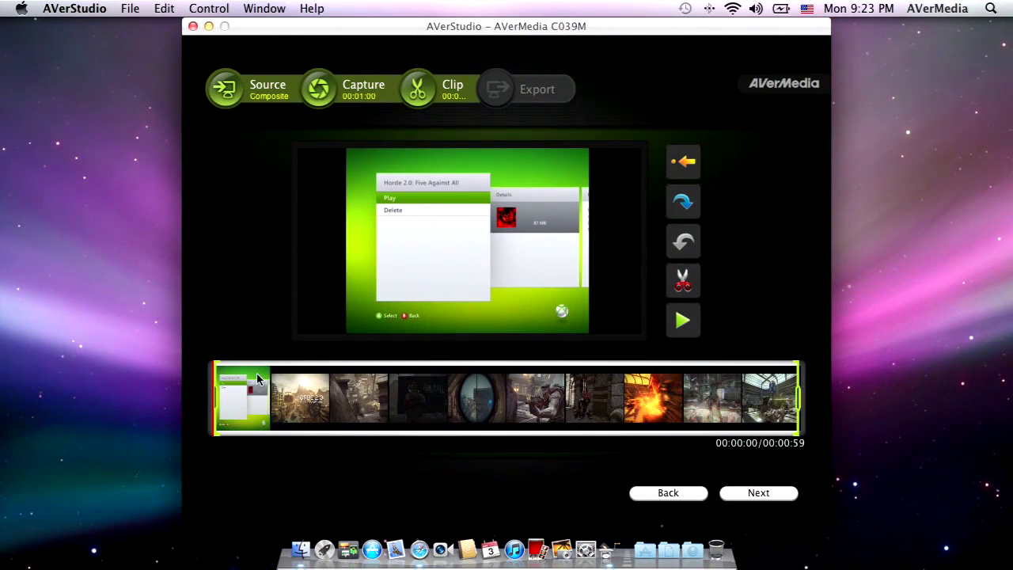
Step: Cut the clip to 00:00:14–00:00:34, then discard those clips to re-clip the original
left_click_drag(214, 397, 352, 400)
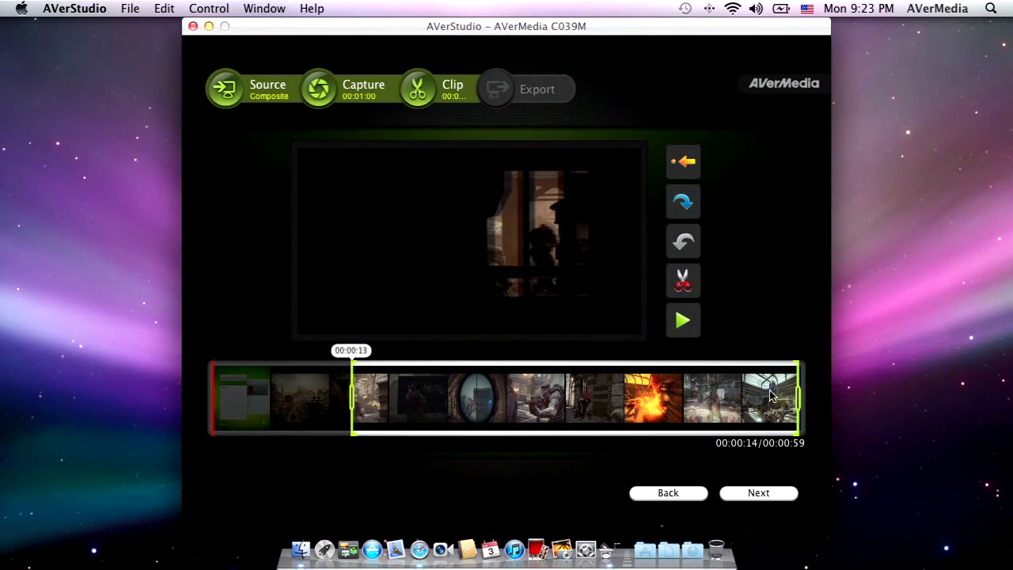
mouse_move(802, 405)
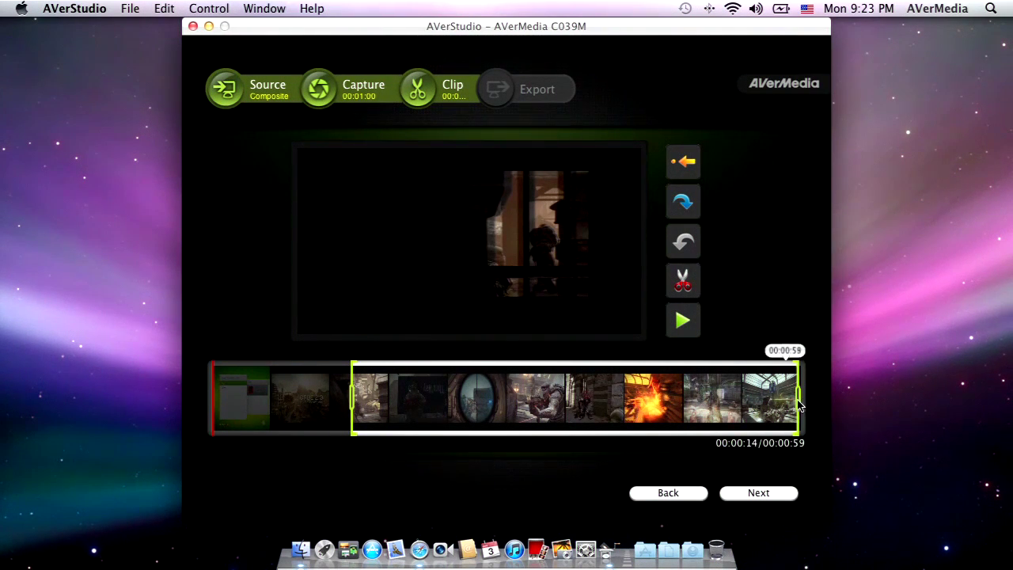
left_click_drag(800, 405, 558, 408)
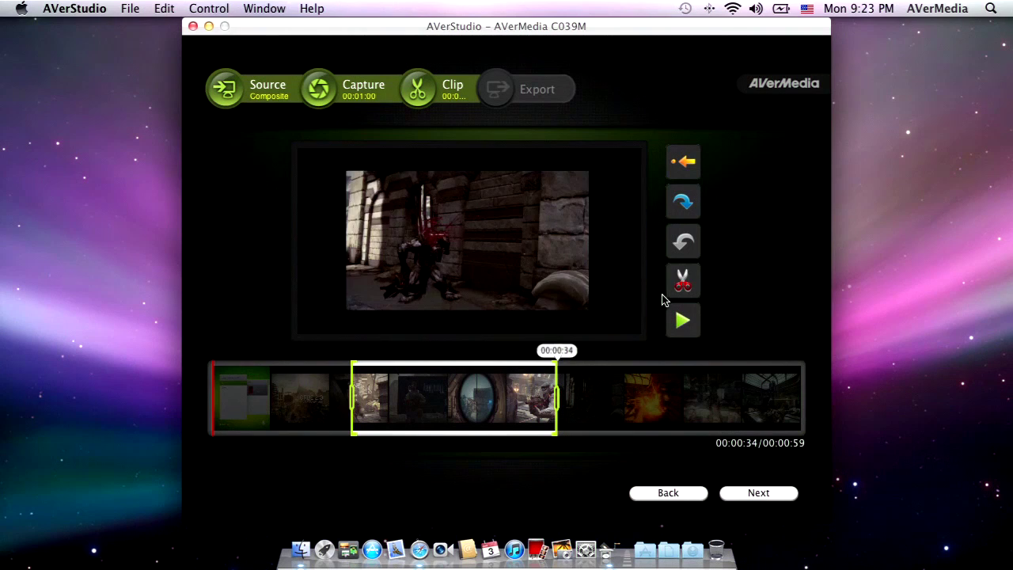
left_click(675, 290)
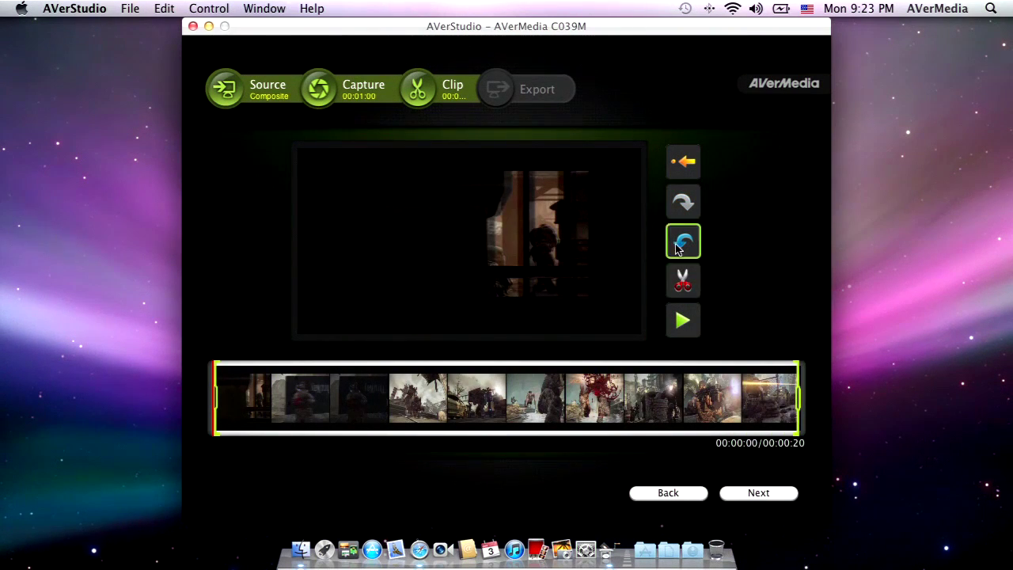
left_click(683, 162)
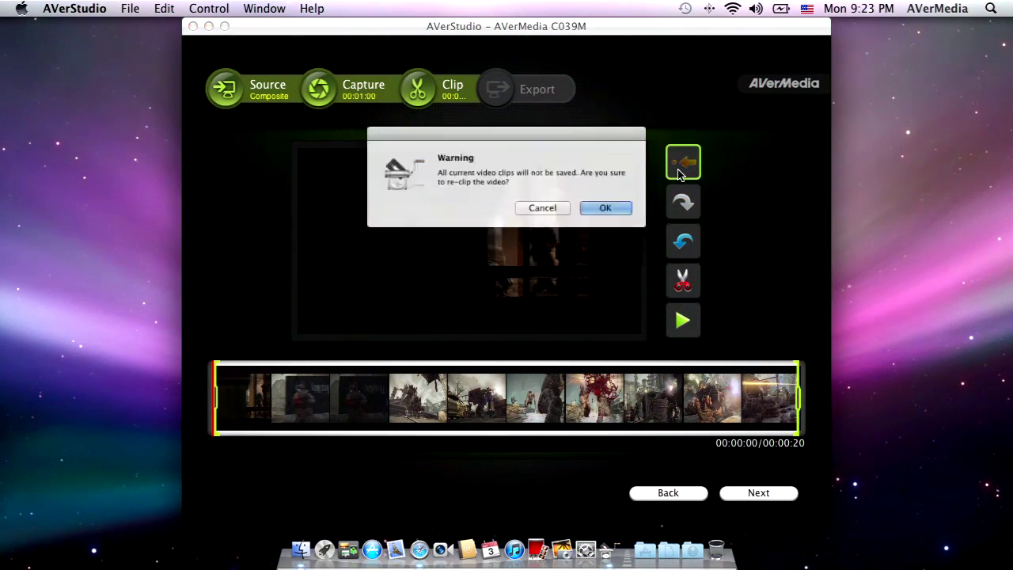
left_click(619, 216)
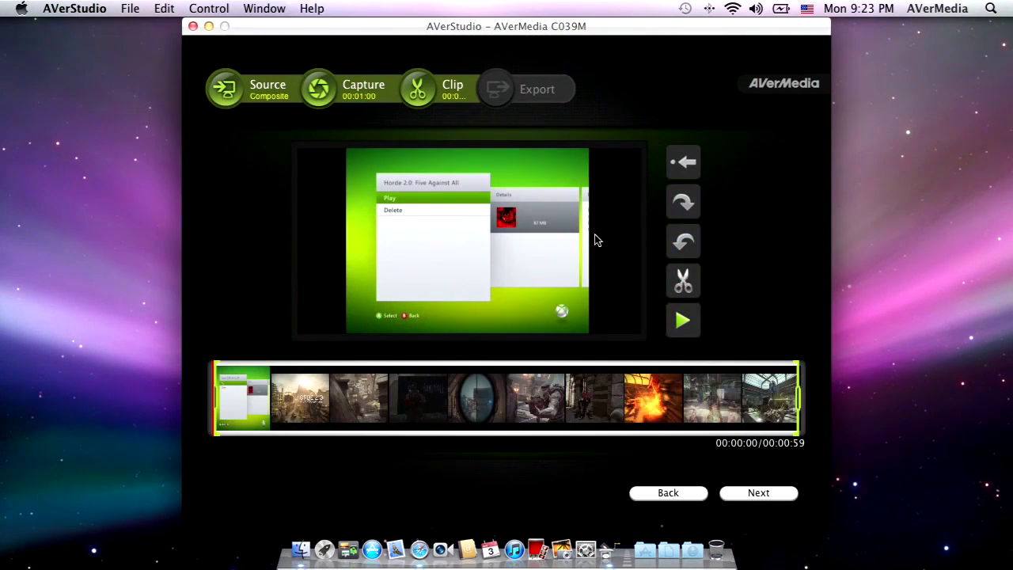
Step: Trim the first six seconds off the clip start and apply the cut
left_click_drag(228, 396, 272, 396)
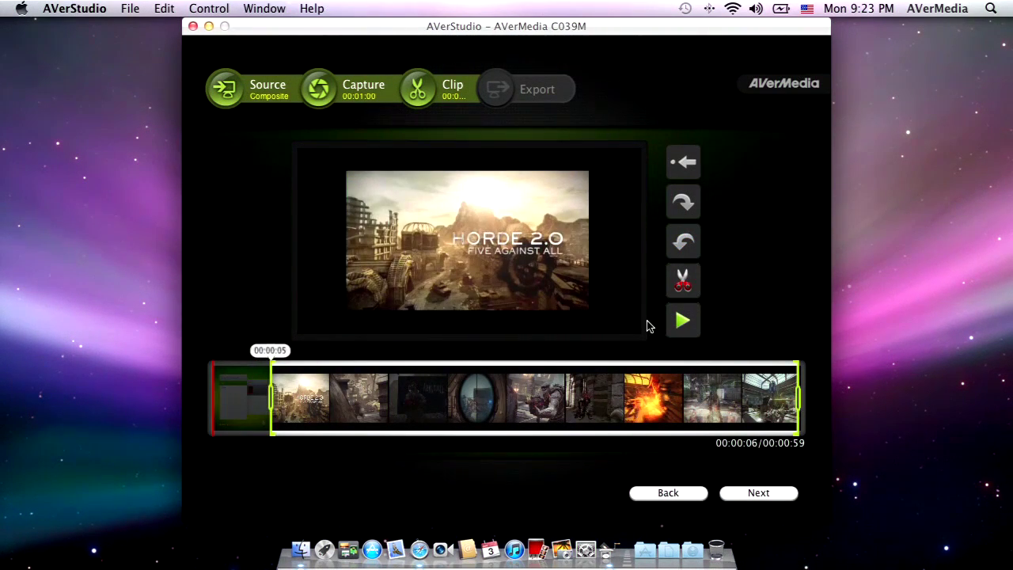
left_click(683, 280)
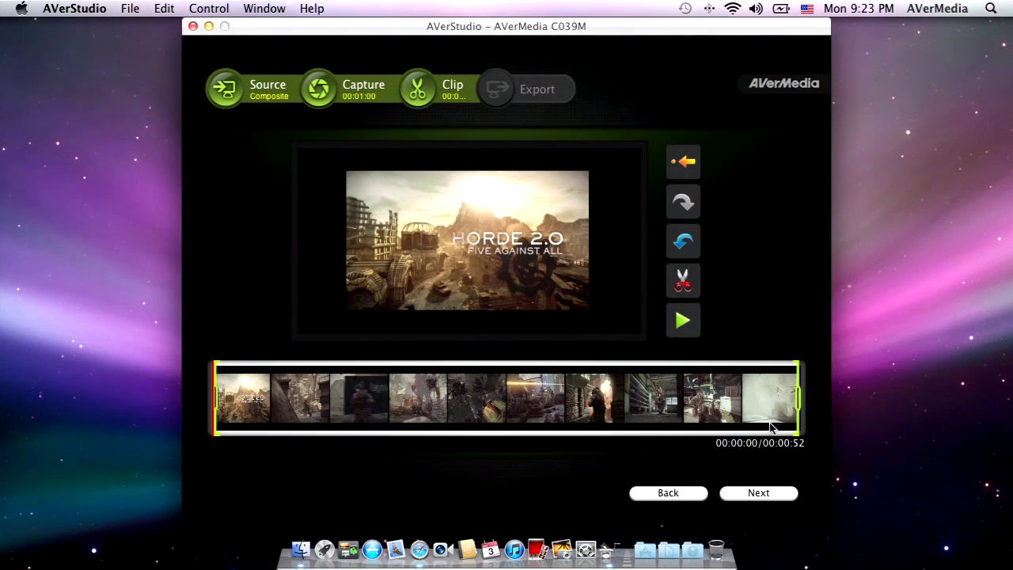
left_click(758, 493)
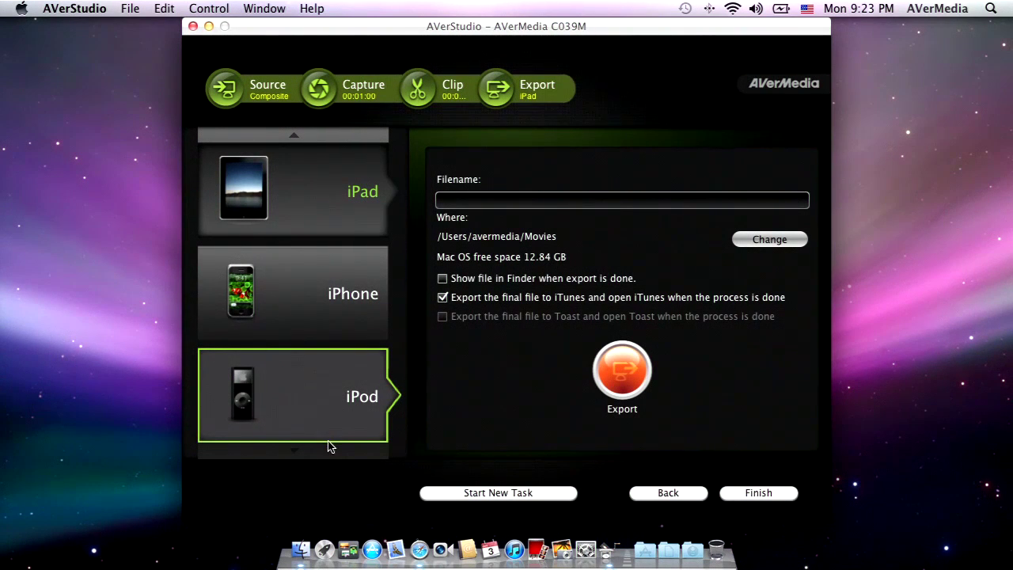
Step: Scroll the export destination list down until the YouTube tile comes into view
left_click(330, 453)
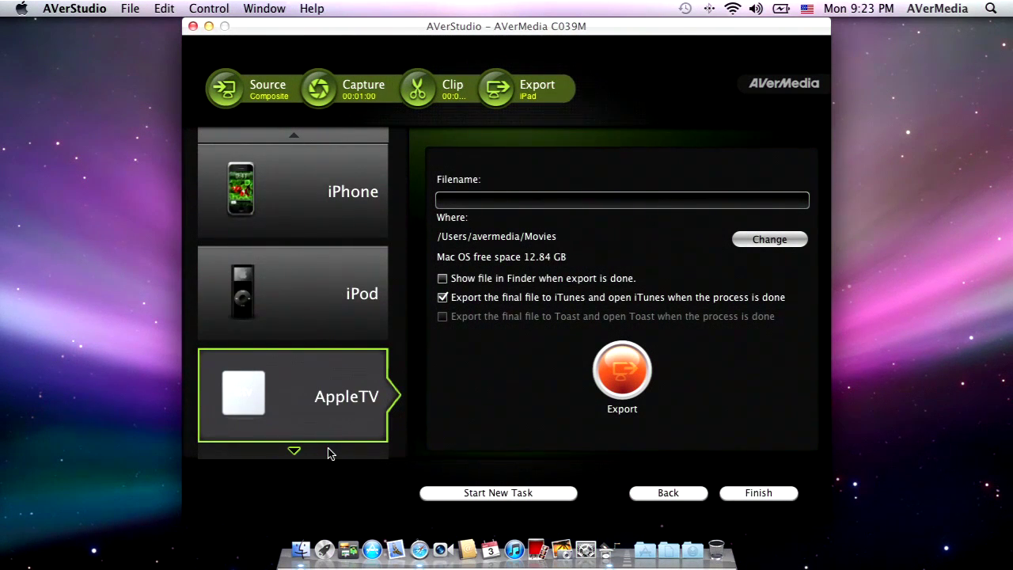
left_click(331, 452)
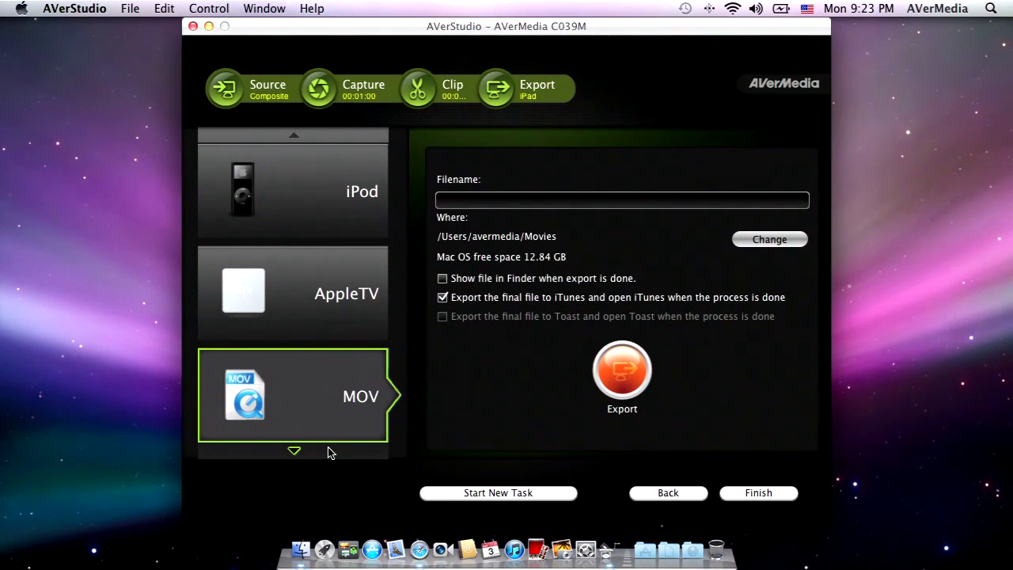
left_click(330, 453)
left_click(330, 453)
left_click(331, 453)
left_click(330, 453)
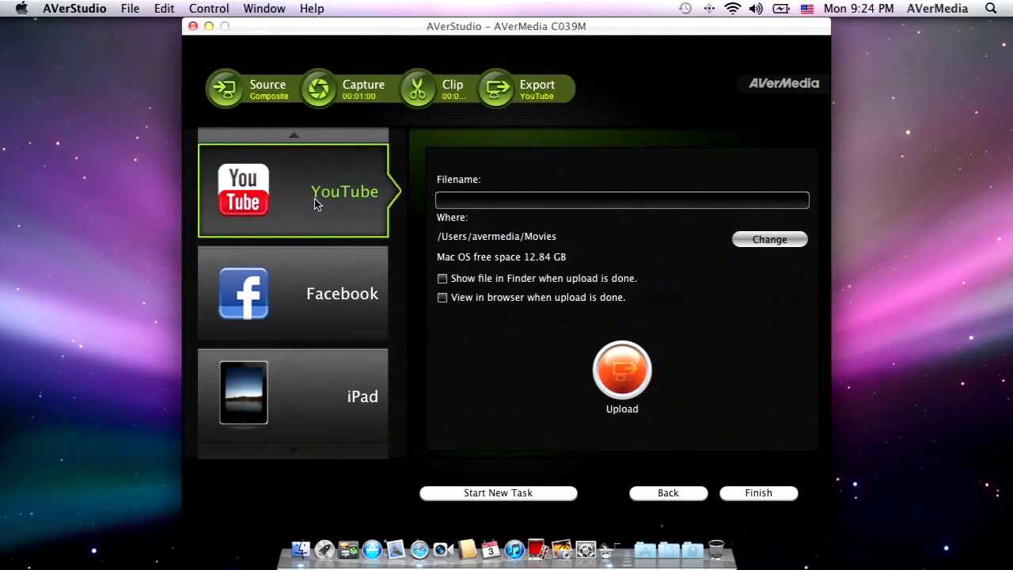
Step: Start the YouTube upload, sign in to the account, and set the category to Gaming
left_click(619, 368)
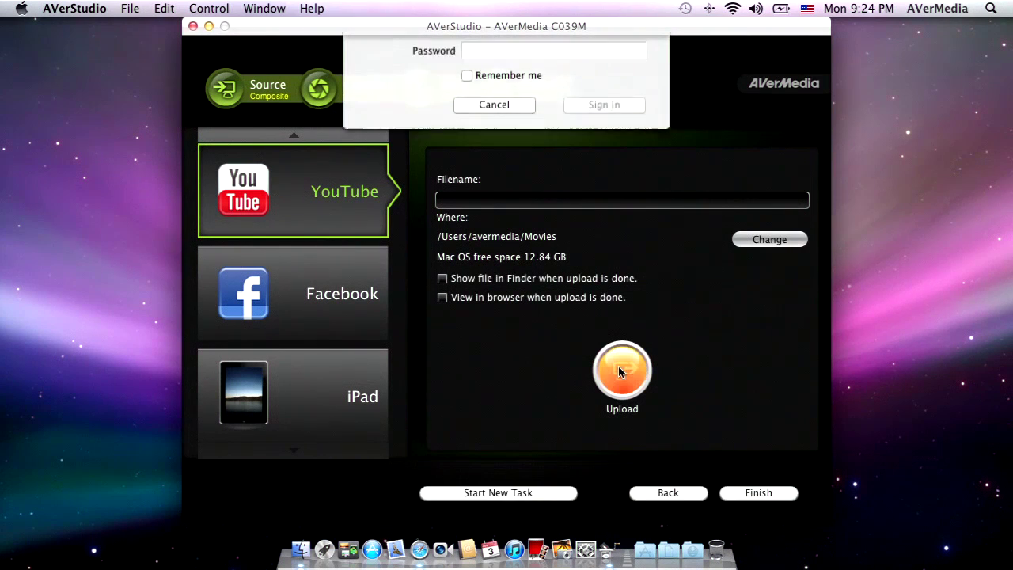
left_click(521, 83)
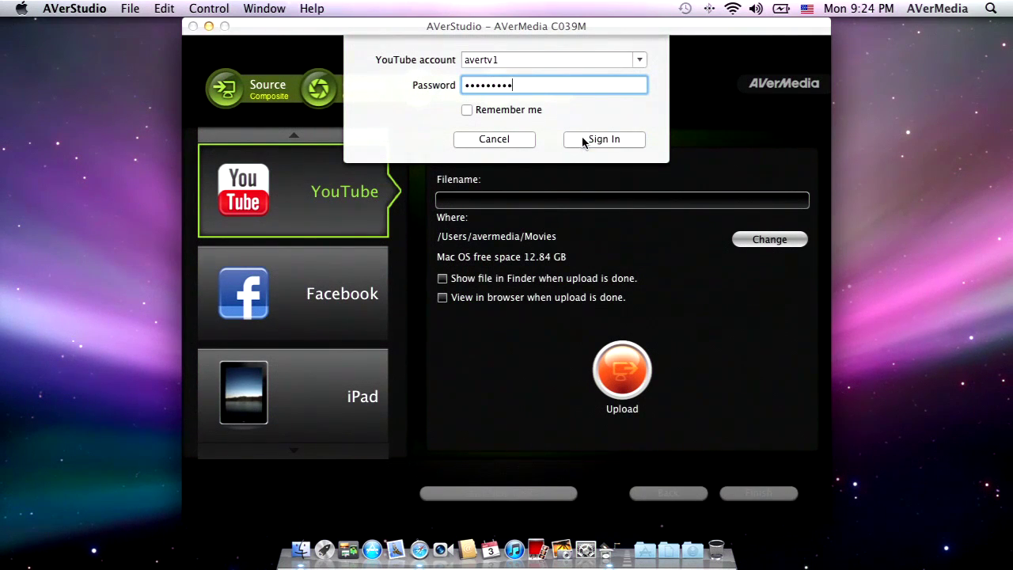
left_click(586, 139)
left_click(563, 77)
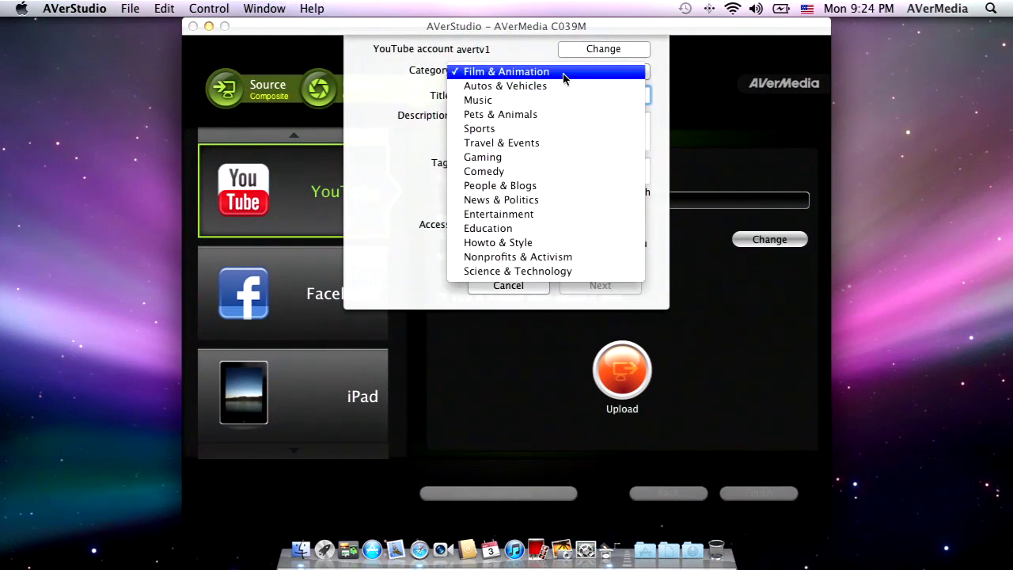
left_click(516, 158)
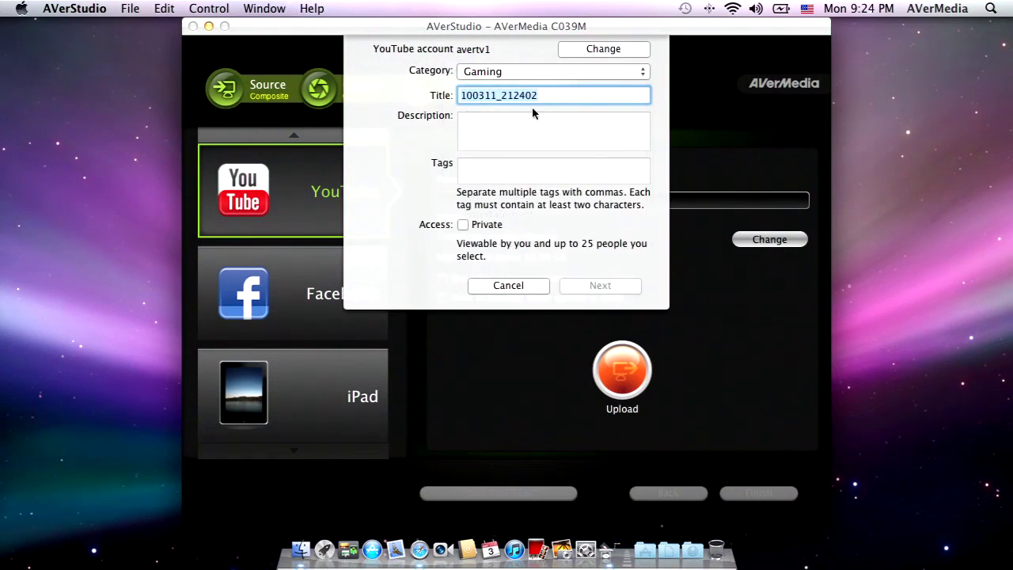
Step: Enter title 'AVerStudio Test', description and tag 'Test', accept the copyright agreement, and upload
type("AVerStudio Test")
key("Tab")
type("Test")
key("Tab")
type("Test")
left_click(578, 286)
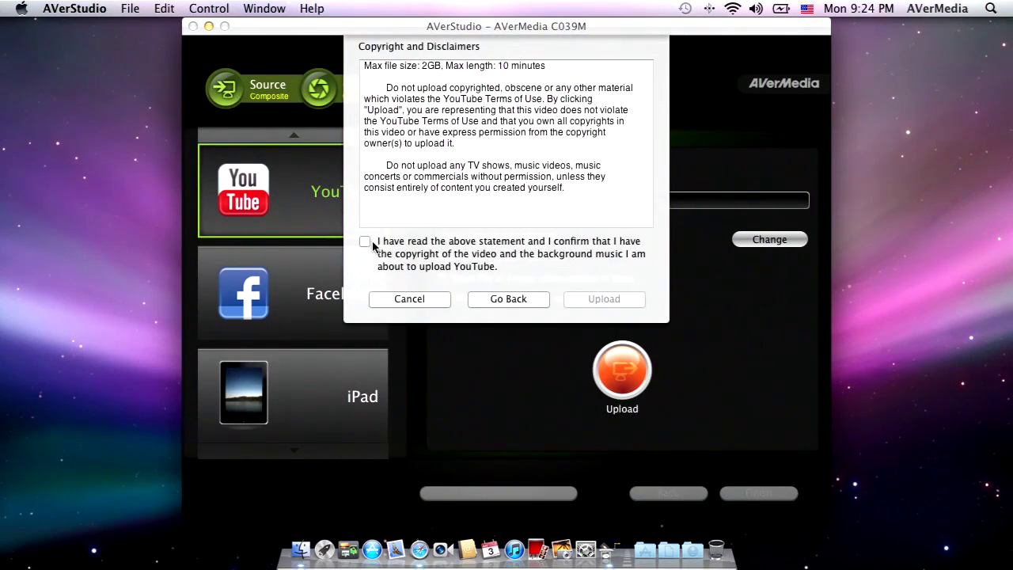
left_click(371, 245)
left_click(586, 299)
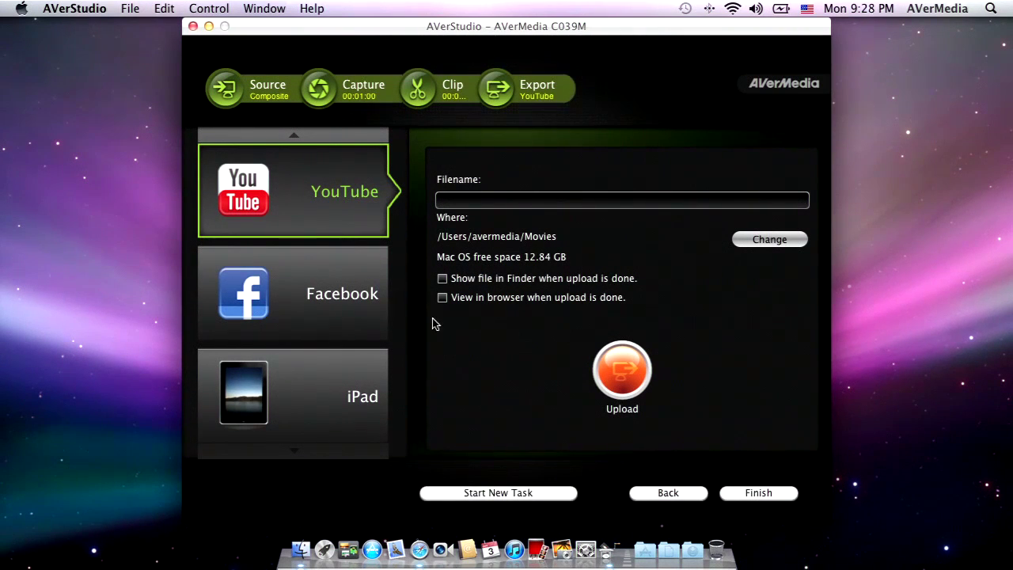
Step: Choose Facebook, log in, and upload the clip titled 'AVerStudio Test' with description 'Test'
left_click(356, 277)
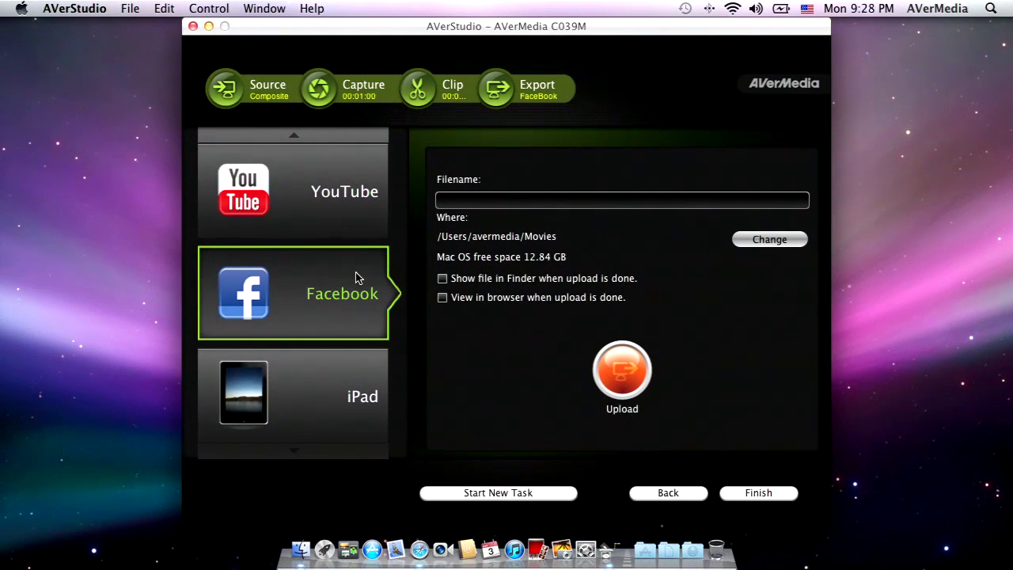
left_click(619, 366)
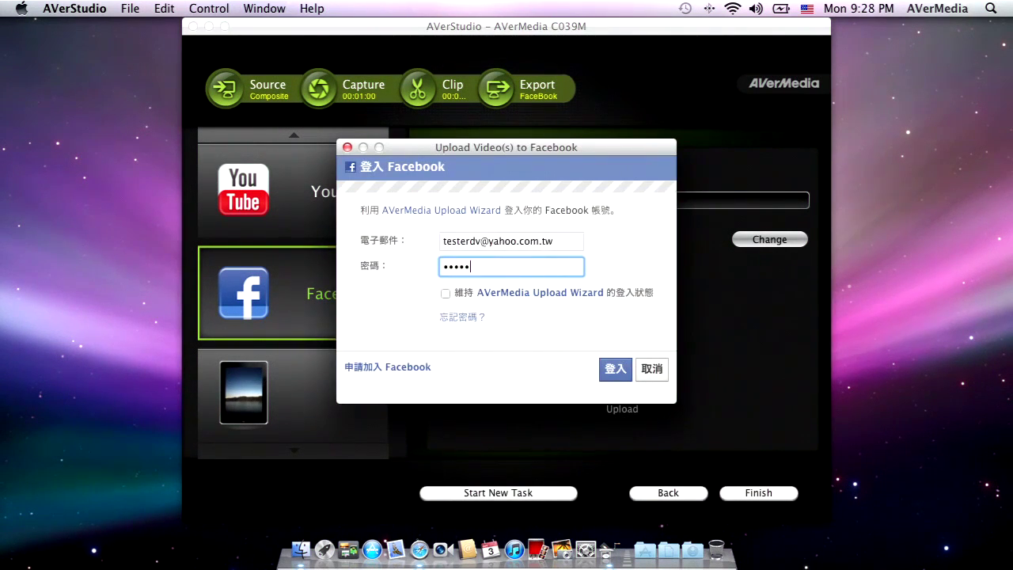
left_click(615, 365)
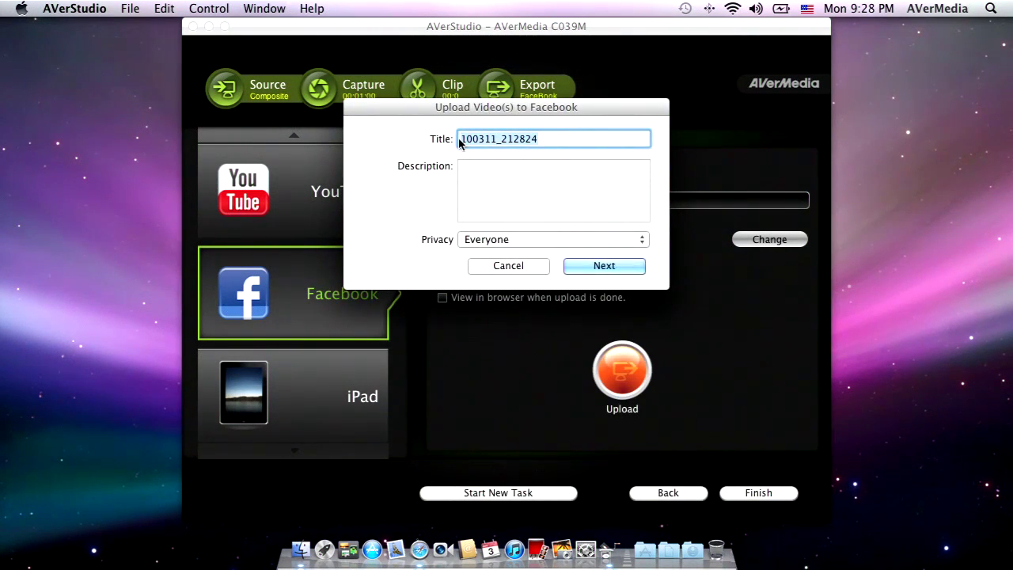
type("AVerStudio Test")
left_click(534, 211)
type("Test")
left_click(604, 265)
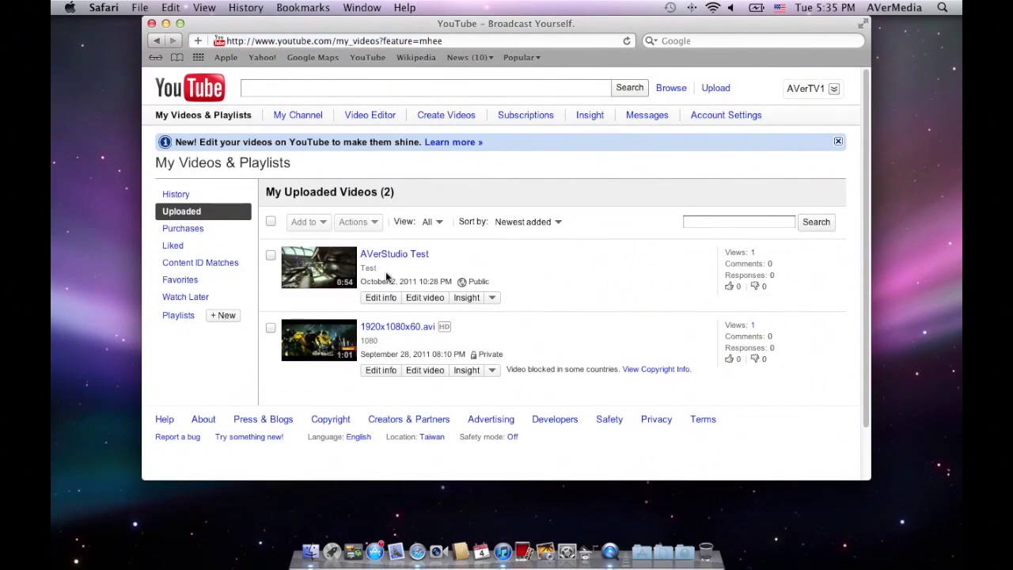
Step: Open the 'AVerStudio Test' video from the My Uploaded Videos list
left_click(390, 259)
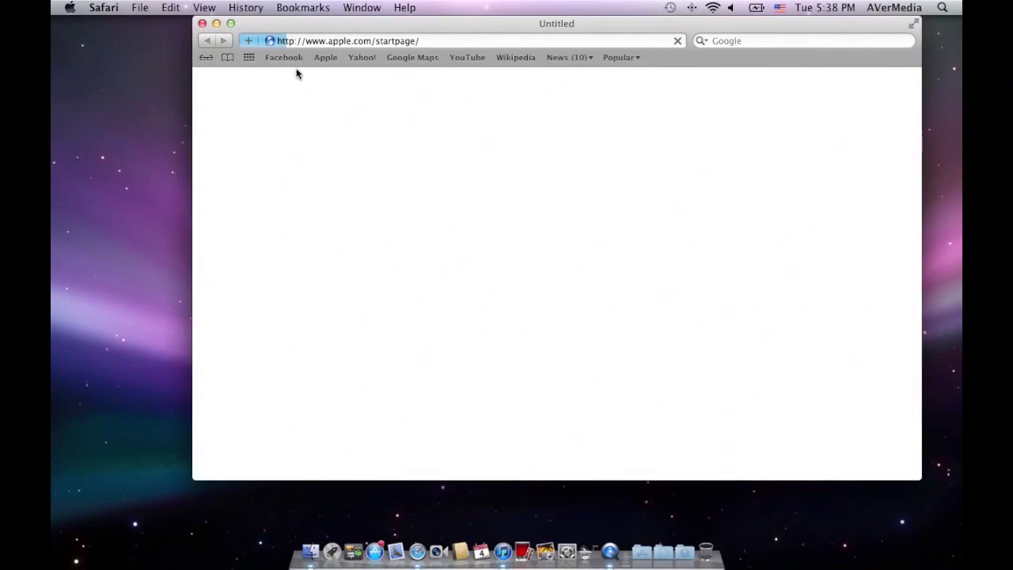
Step: Go to Facebook via the bookmark, switch to the News Feed, and play the AVerStudio Test video
left_click(296, 59)
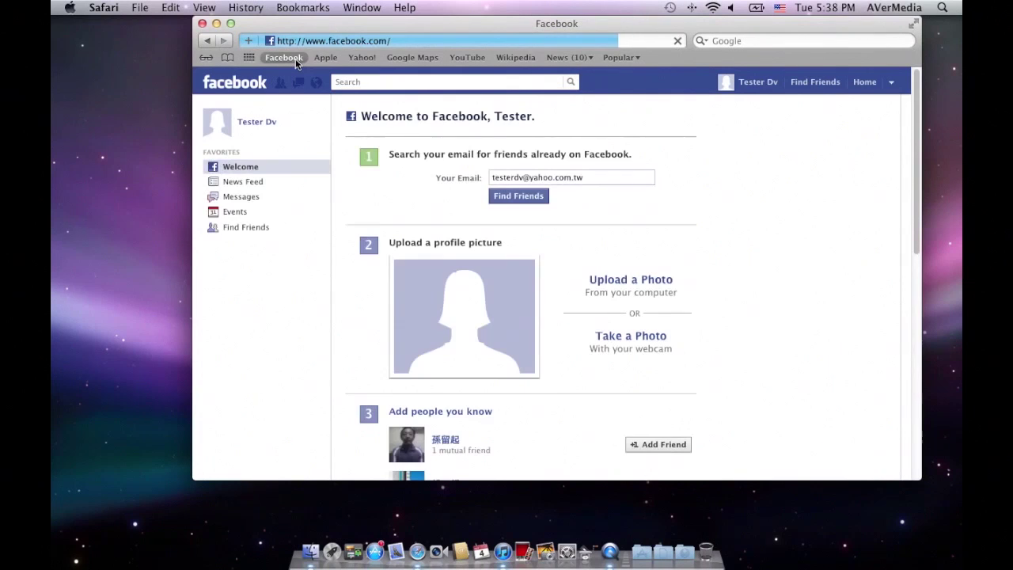
left_click(243, 84)
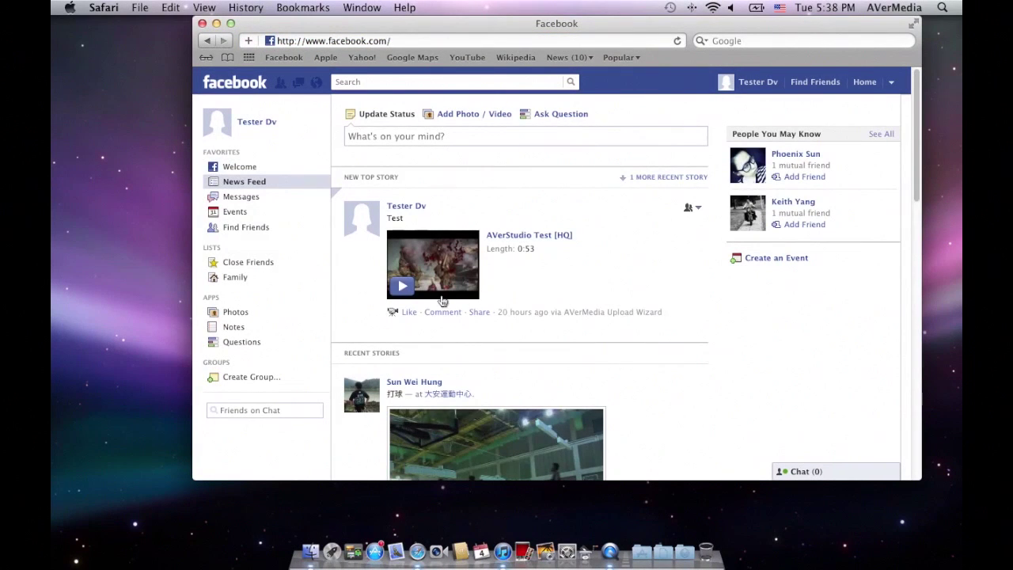
left_click(433, 252)
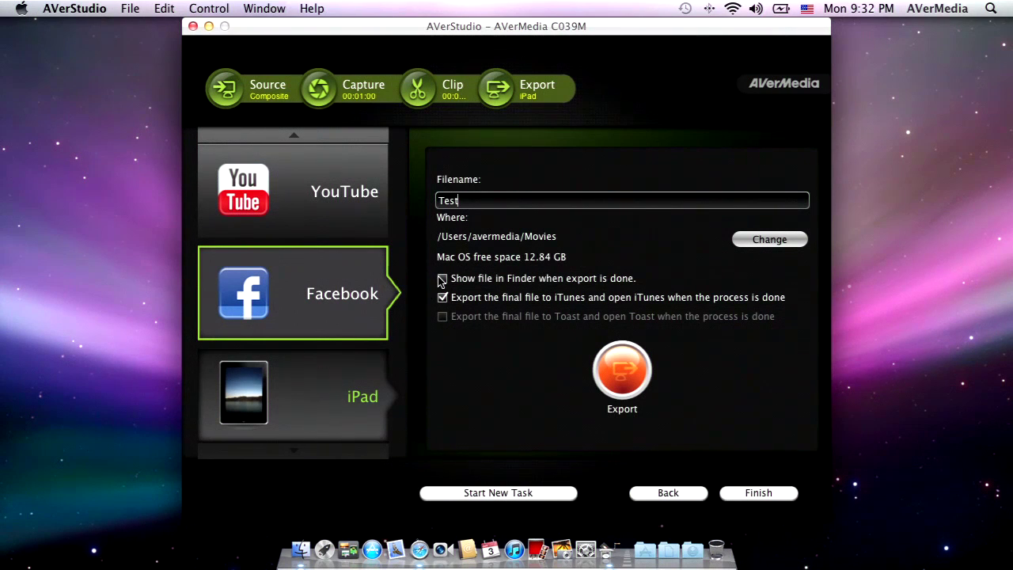
Step: Export the clip in iPad format and play the resulting Test.m4v from Finder
left_click(367, 374)
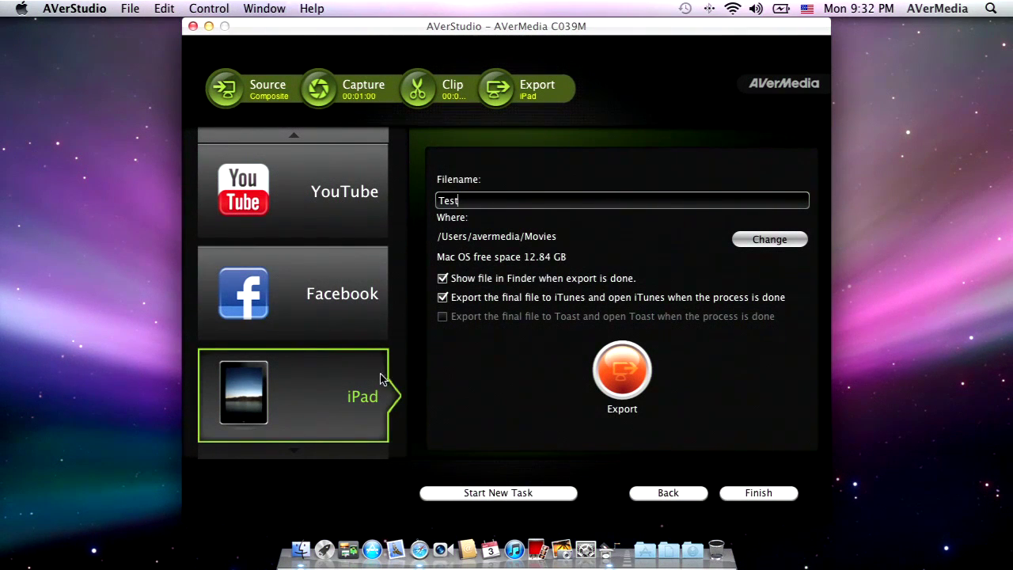
left_click(619, 385)
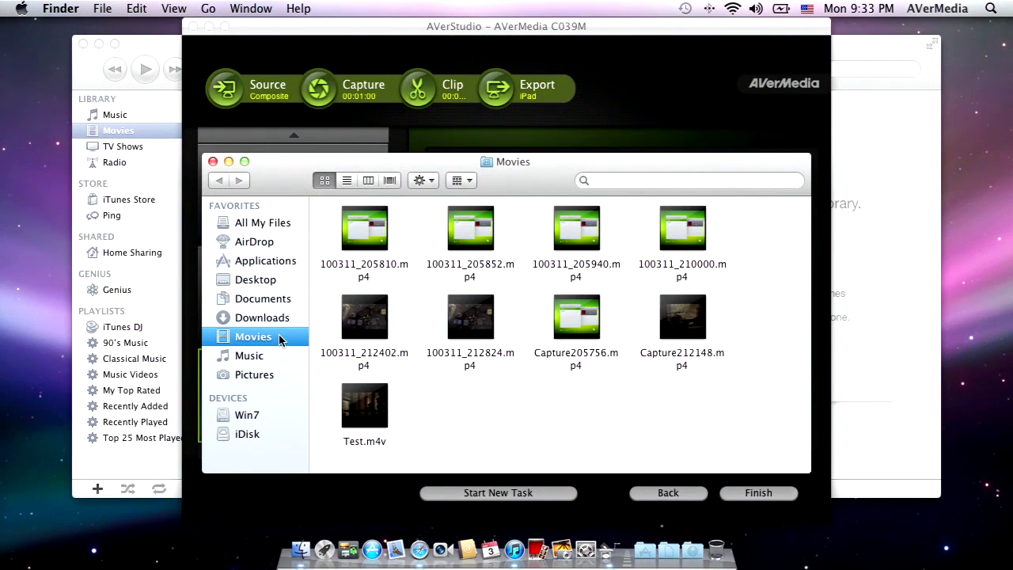
double_click(373, 407)
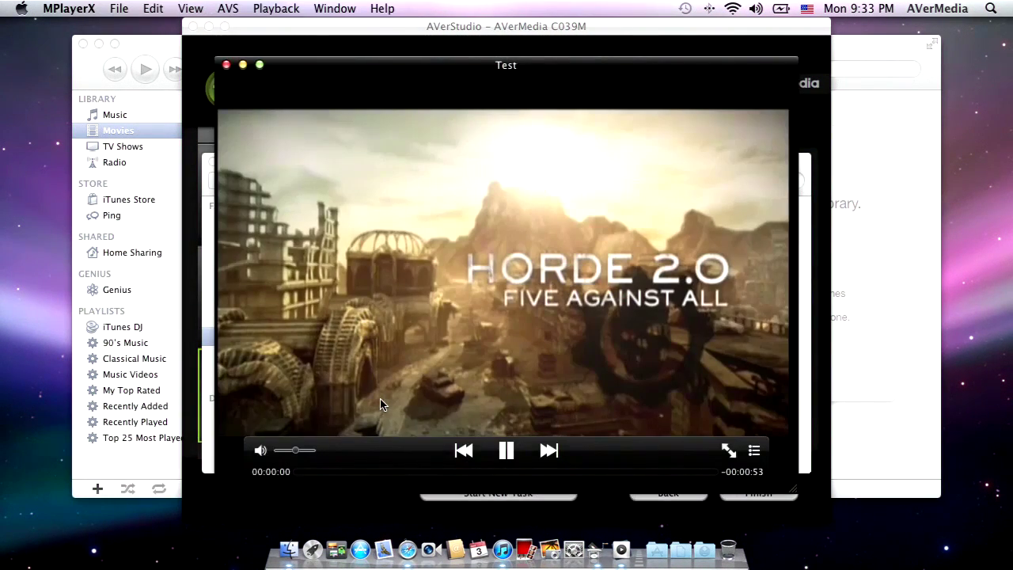